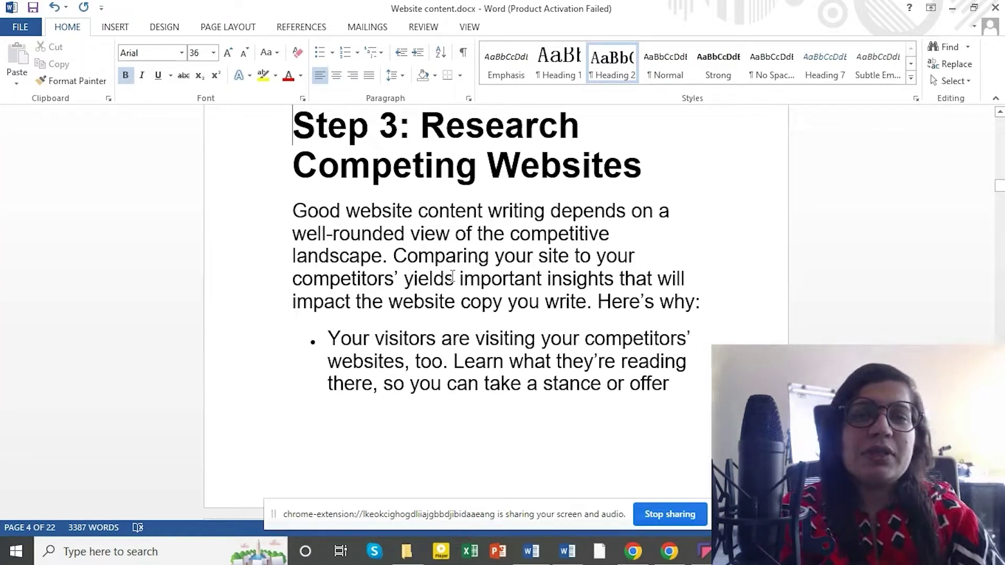
Step from the Step 3 heading down through the Good website content paragraph into the first bullet
key("Down")
key("Down")
key("Down")
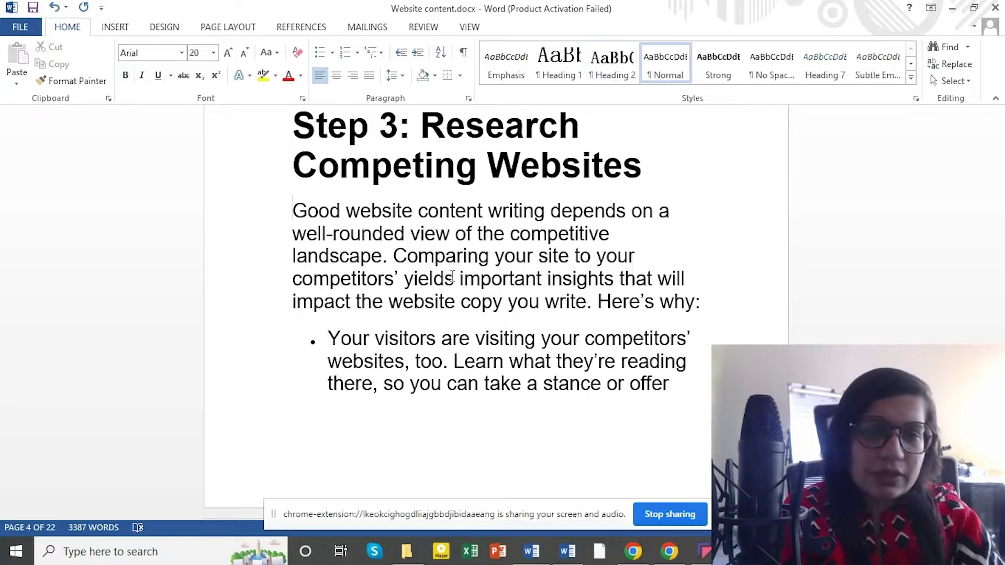
key("Up")
key("Up")
key("Up")
key("Up")
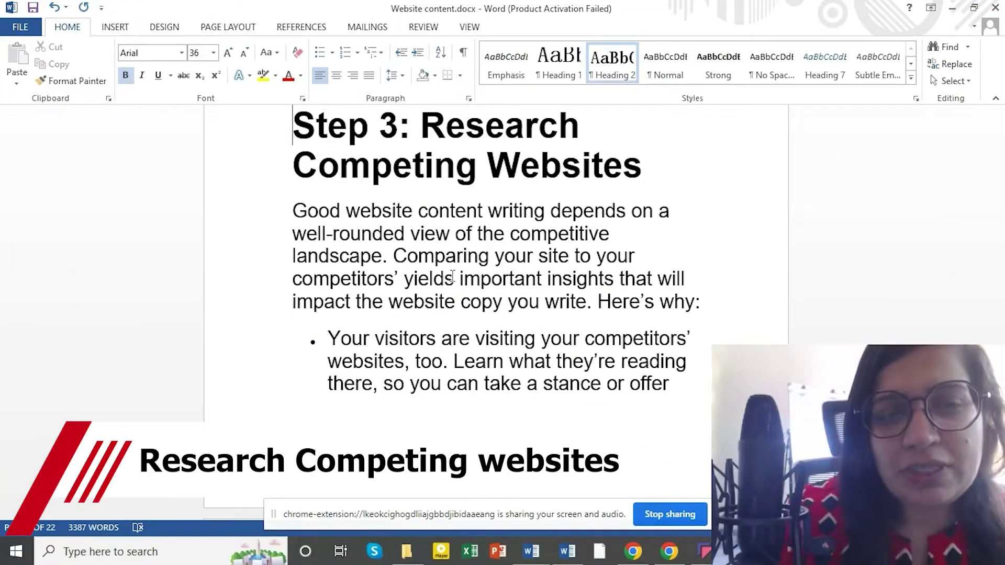
key("Down")
key("Down")
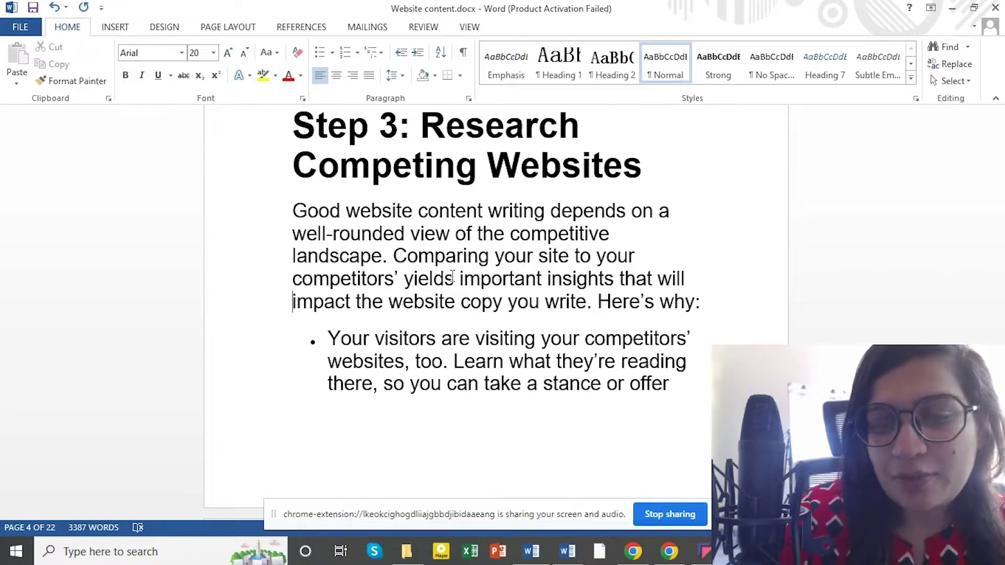
key("Down")
key("Down")
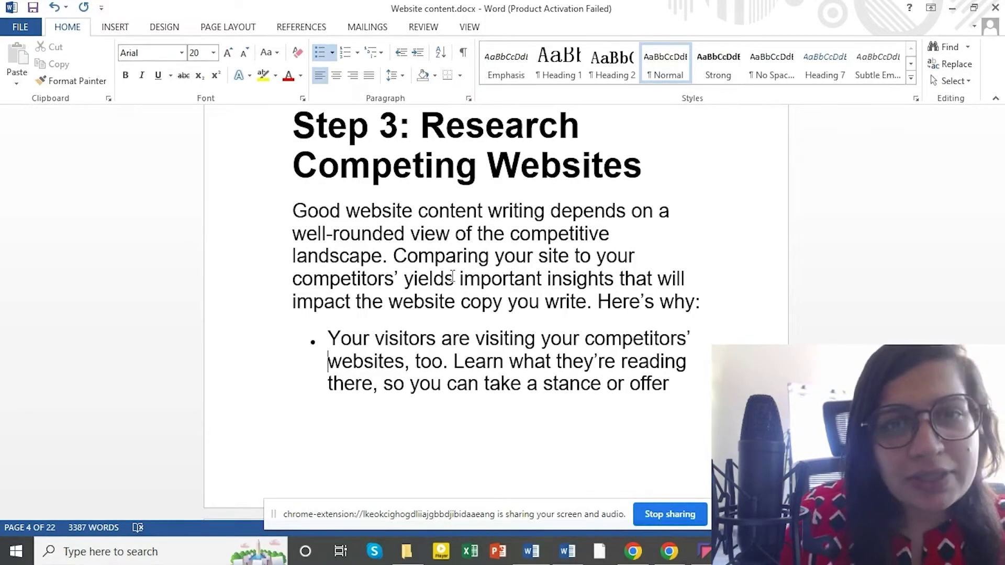
Scroll down through the rest of Step 3 in Website content.docx
scroll(453, 278, "down", 4)
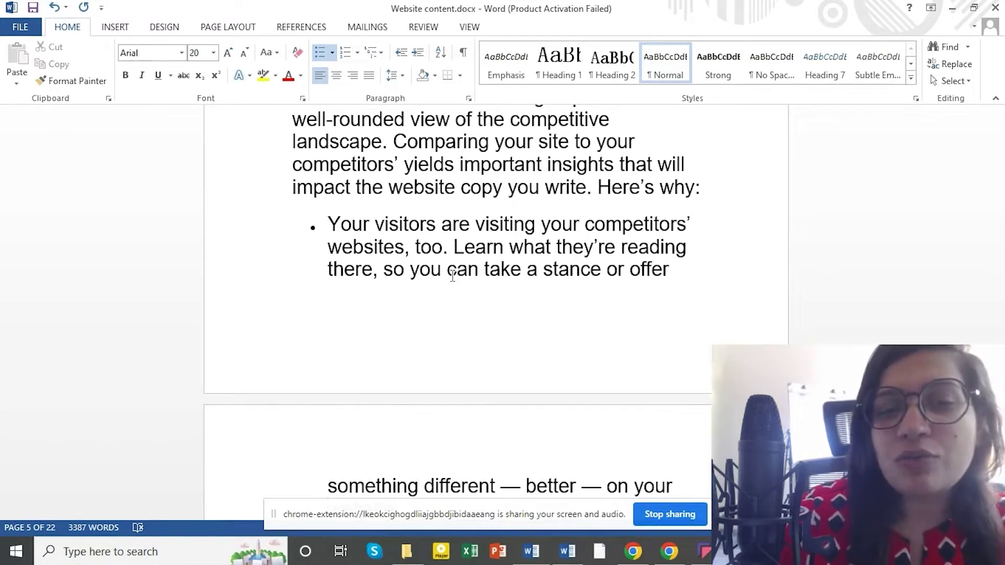
scroll(452, 276, "down", 1)
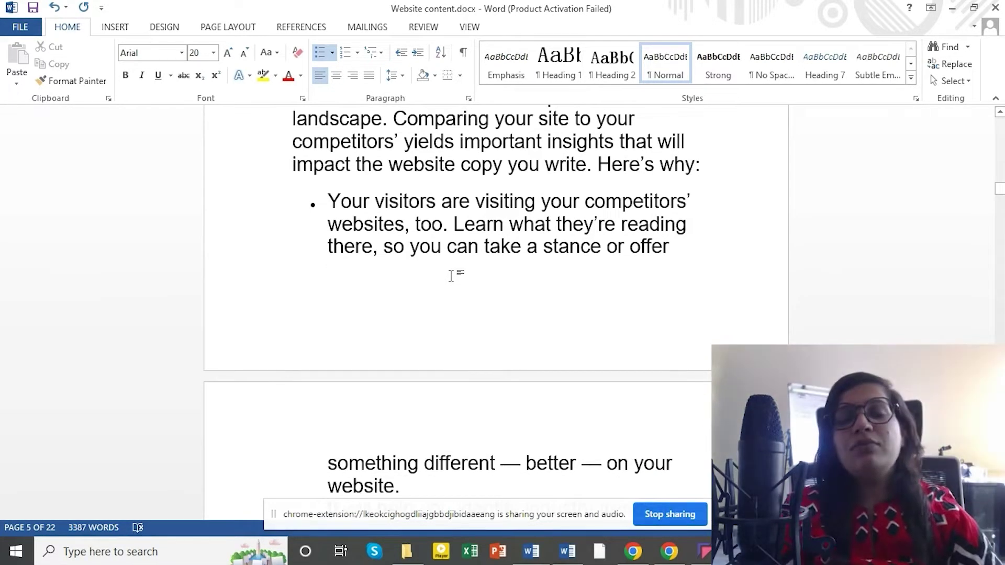
scroll(451, 276, "down", 1)
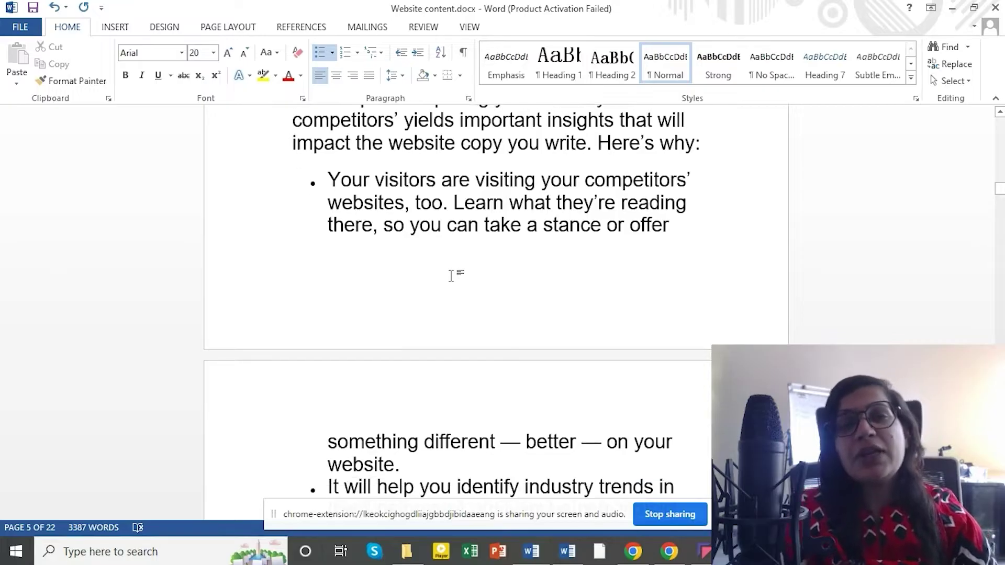
scroll(451, 276, "down", 2)
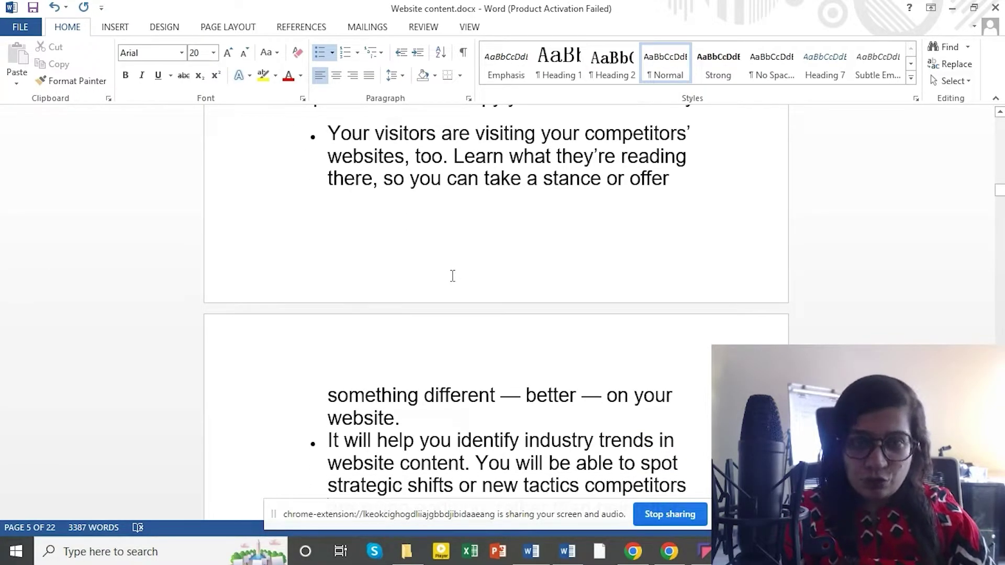
scroll(453, 276, "down", 5)
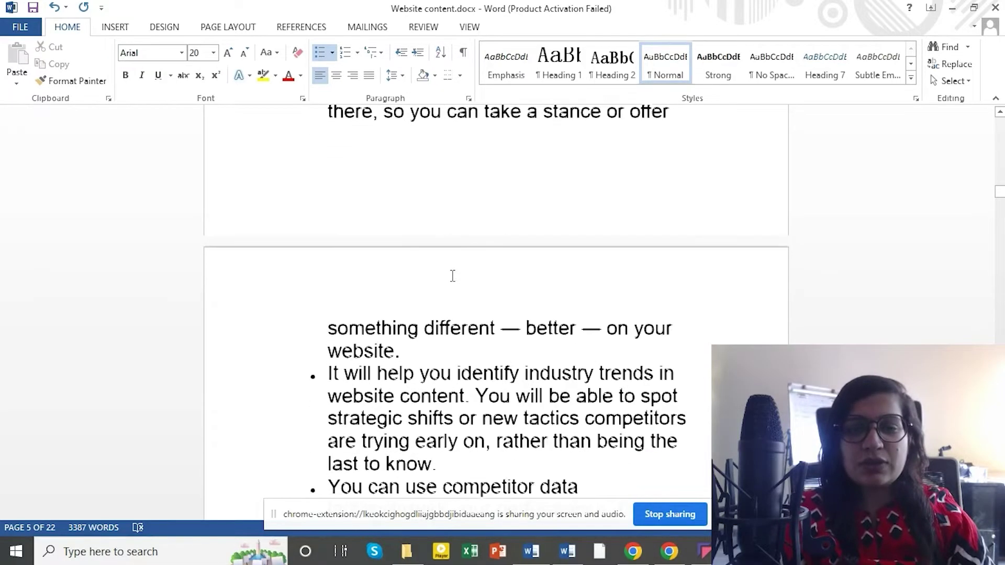
scroll(453, 276, "down", 6)
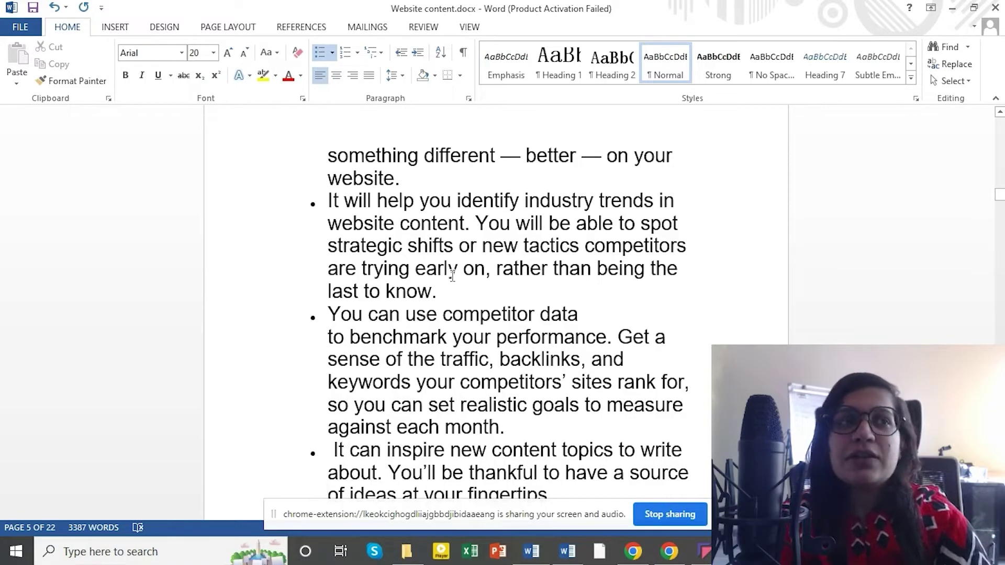
scroll(453, 276, "down", 3)
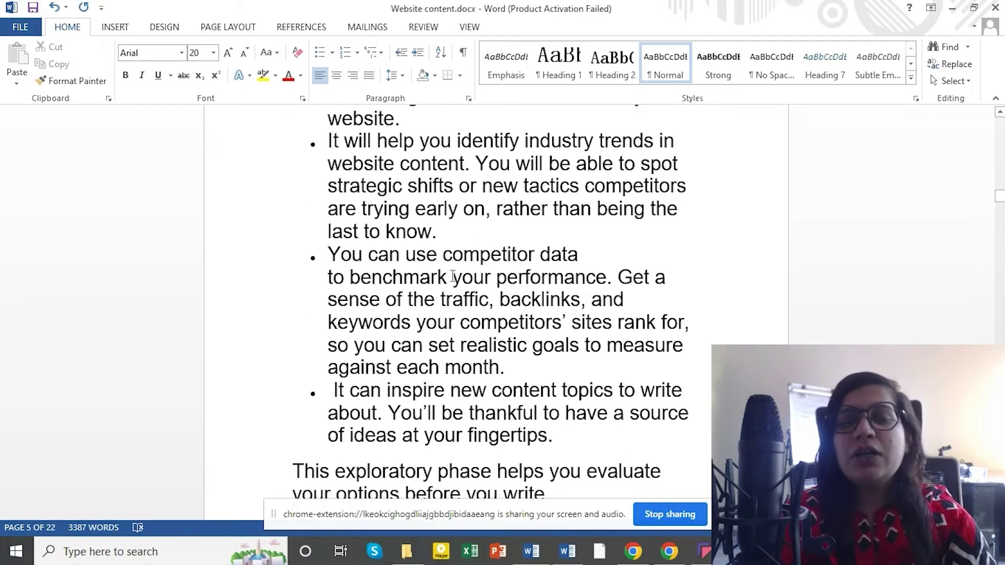
scroll(453, 276, "down", 2)
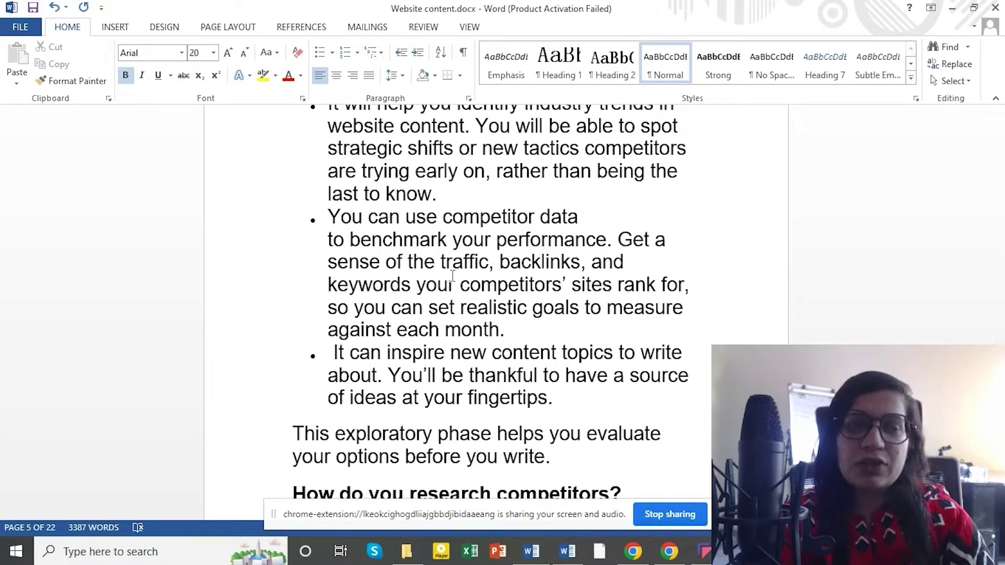
scroll(452, 275, "down", 1)
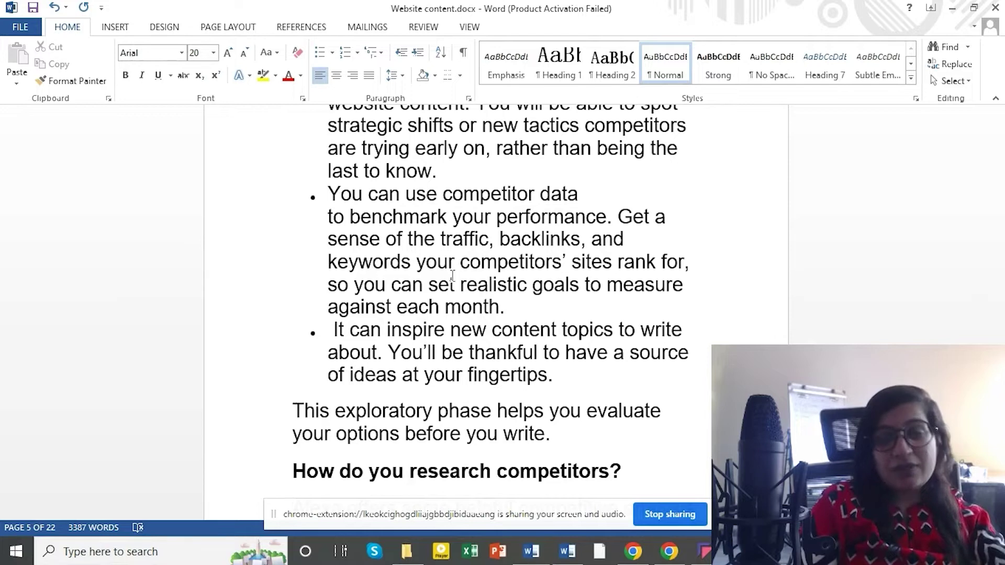
scroll(452, 276, "down", 1)
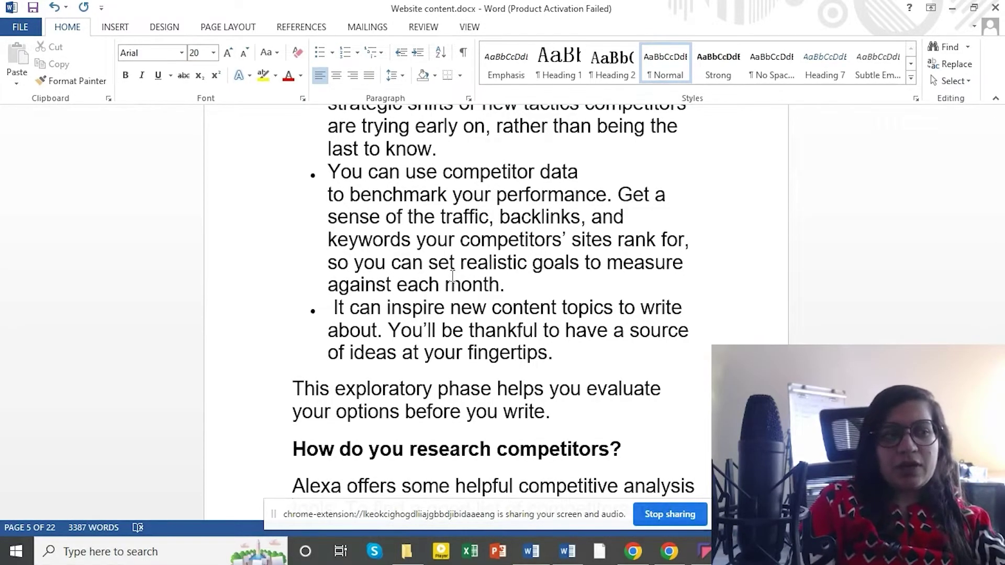
scroll(452, 274, "down", 2)
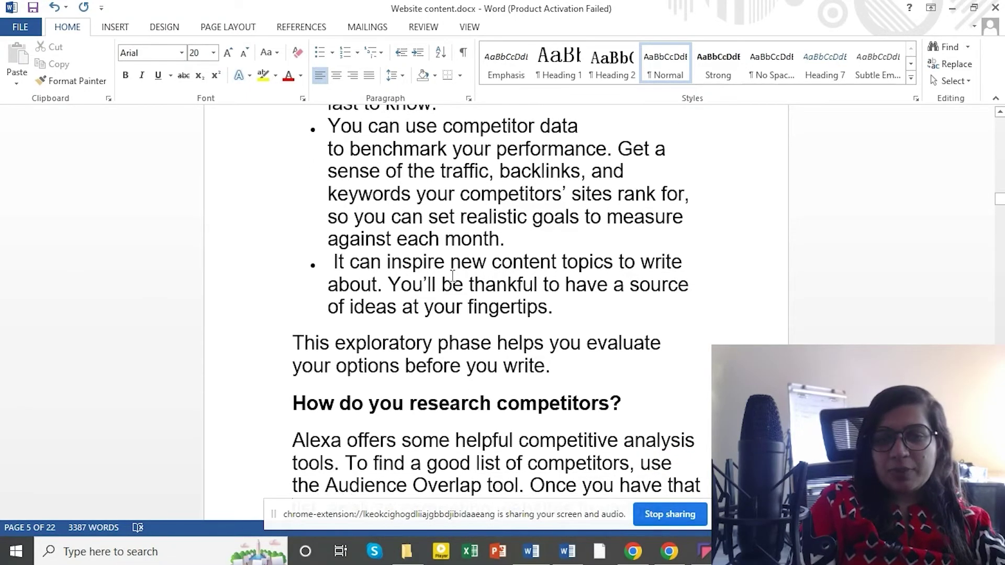
scroll(452, 275, "down", 2)
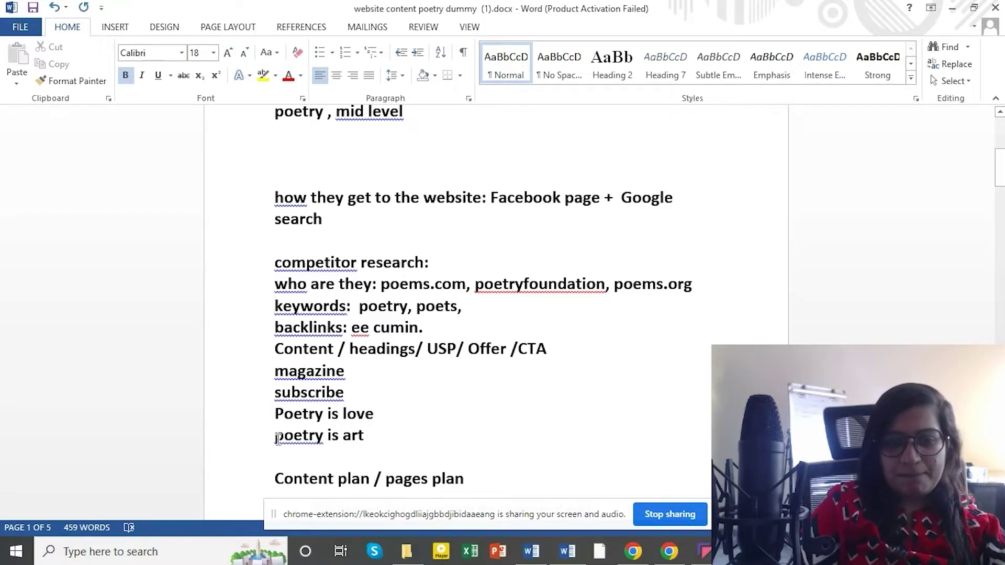
key("ctrl+z")
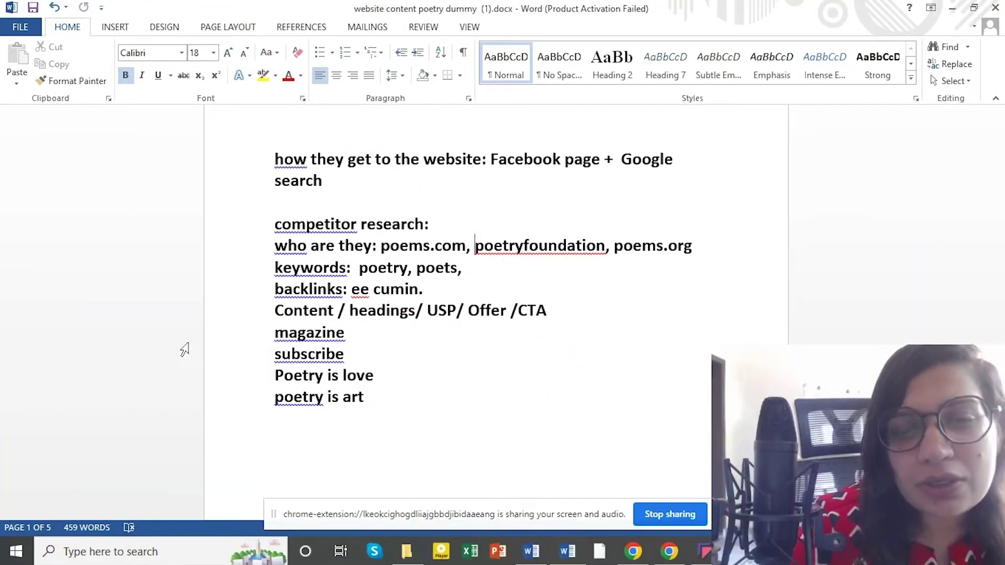
key("Right")
key("Right")
key("Right")
key("Right")
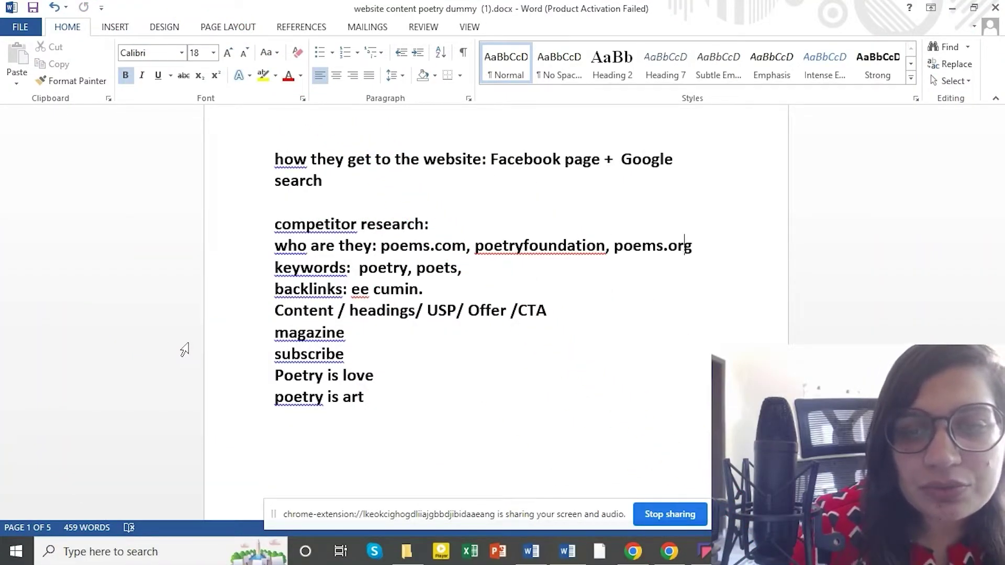
key("Right")
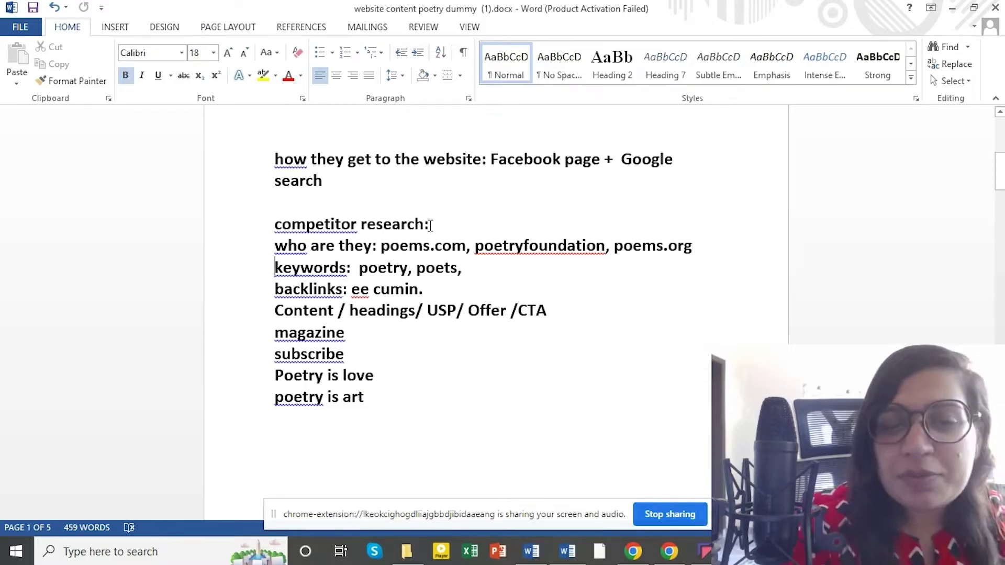
left_click_drag(381, 255, 466, 252)
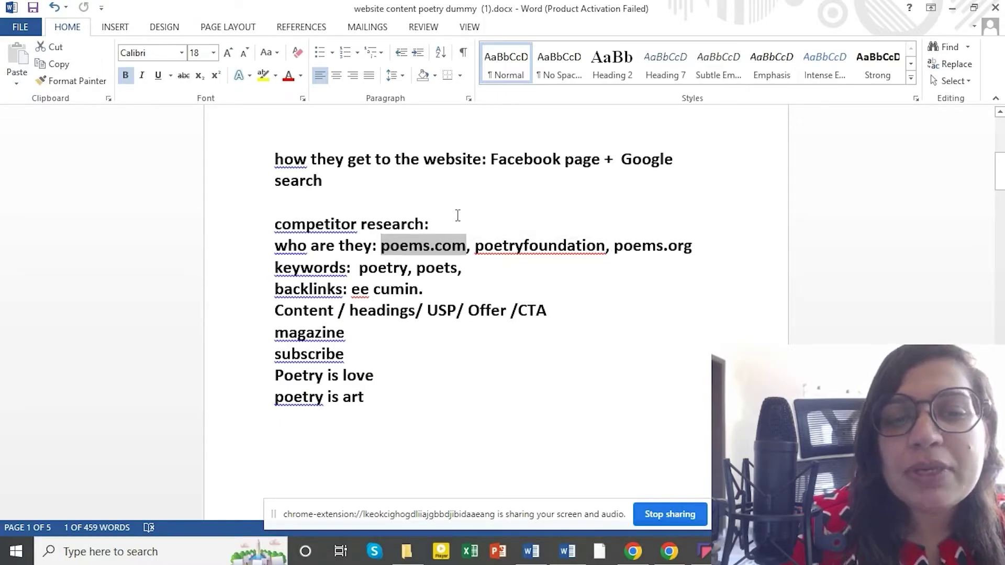
left_click(424, 246)
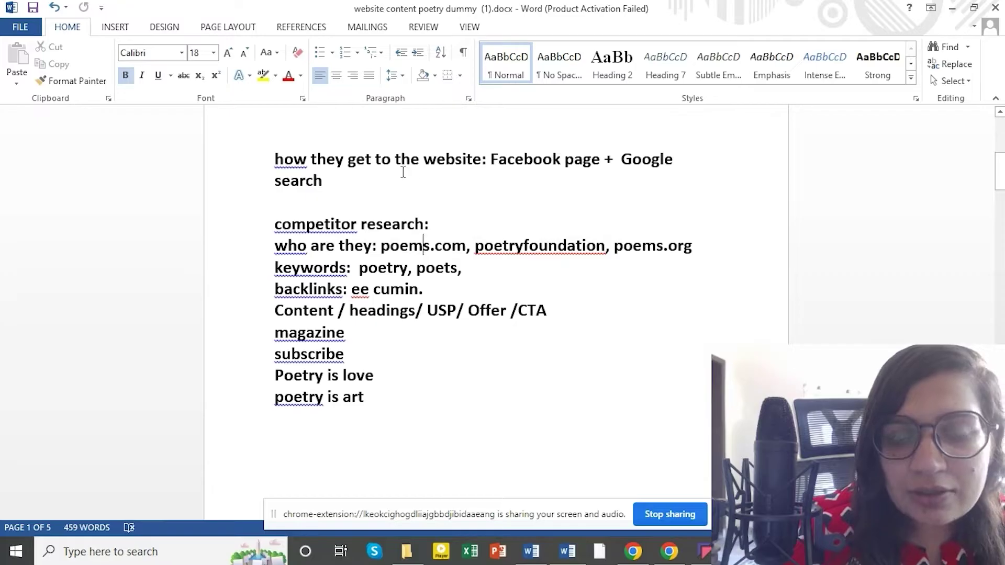
key("Up")
key("Up")
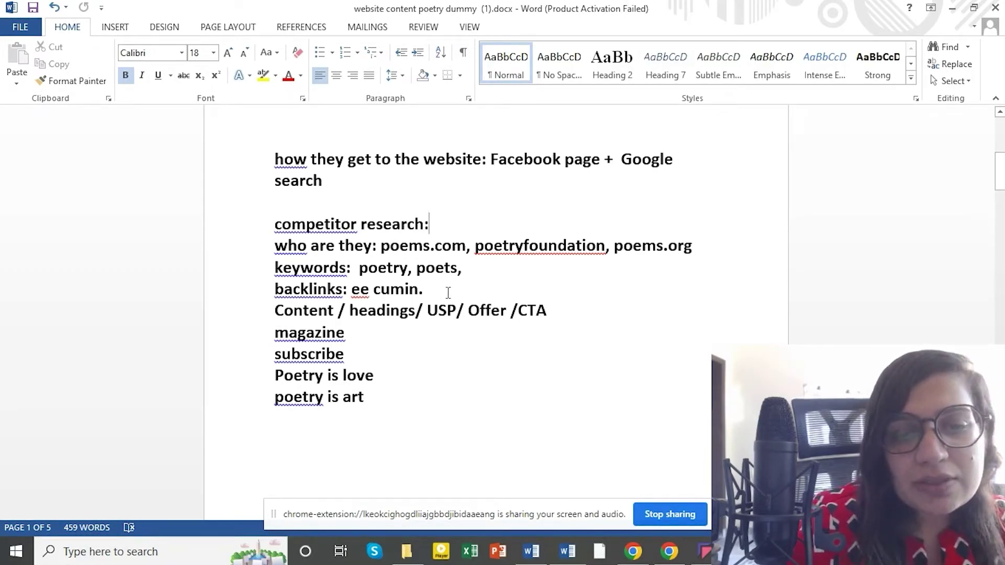
left_click(327, 311)
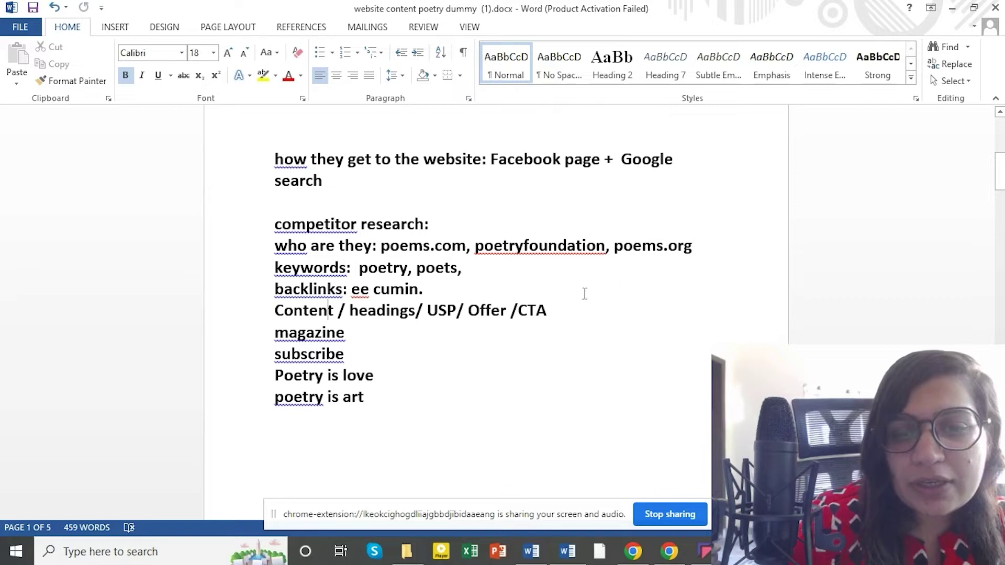
key("Down")
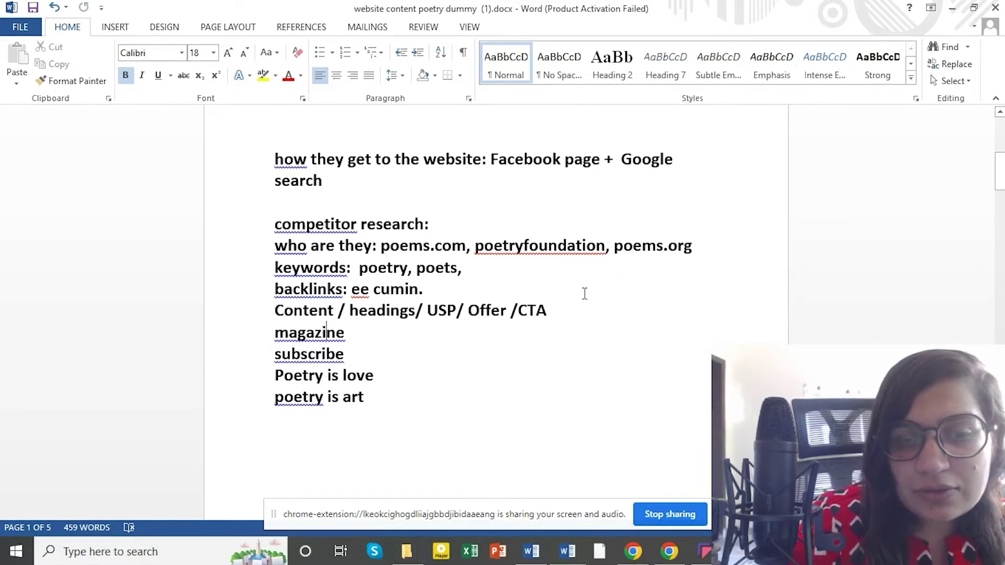
key("Down")
key("Down")
key("Down")
key("Down")
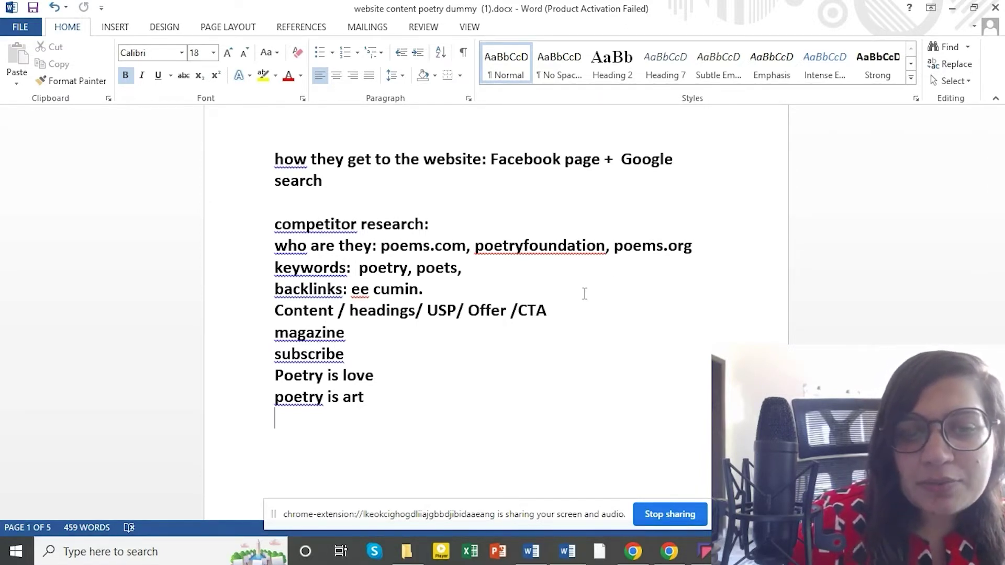
key("Up")
key("Up")
key("Up")
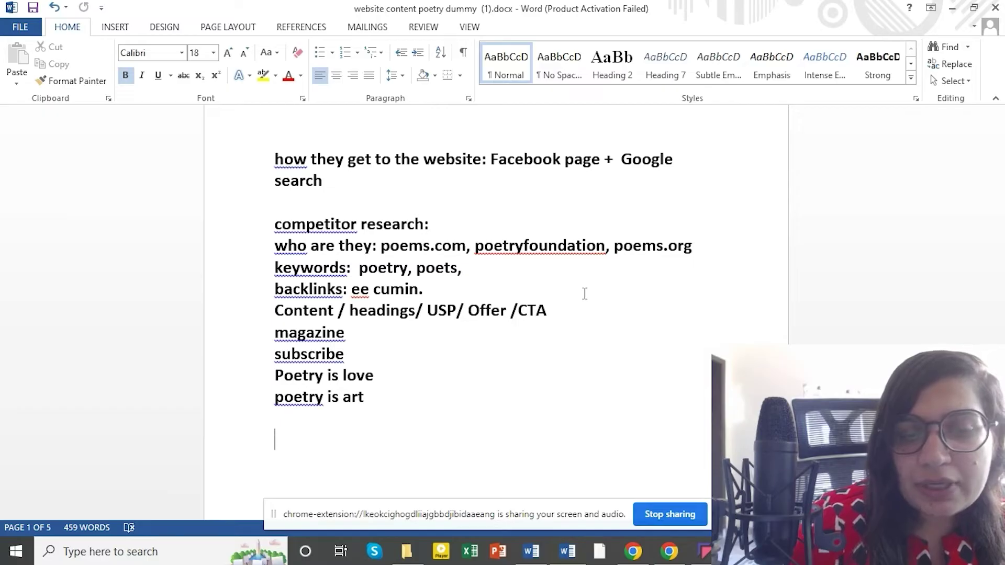
key("Left")
key("Left")
key("Left")
key("Left")
key("Left")
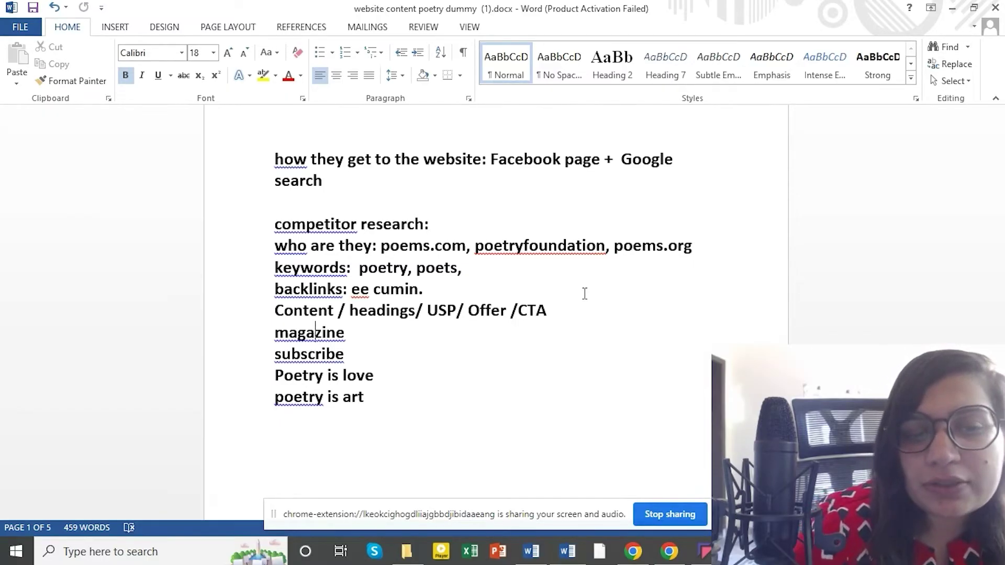
key("Right")
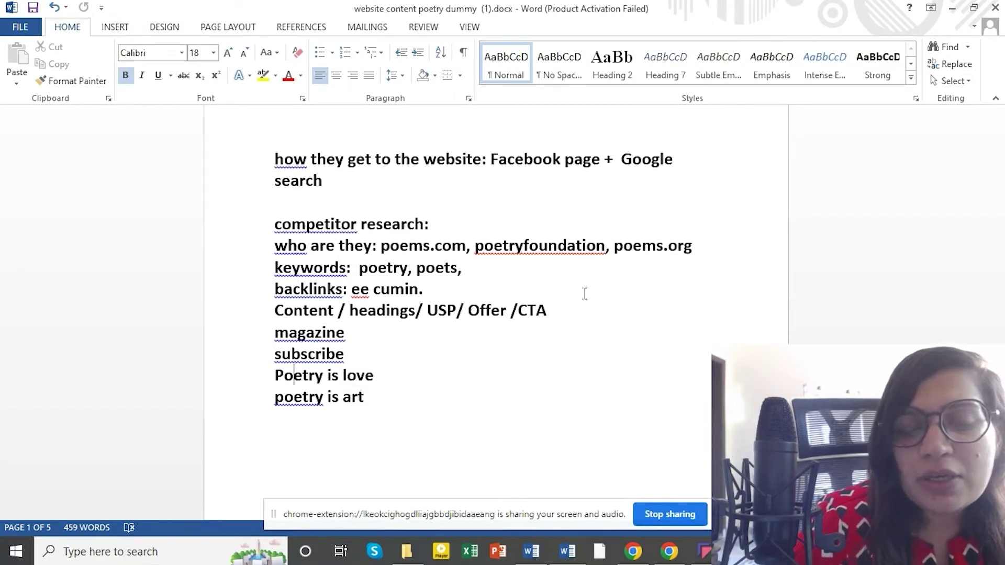
key("Down")
key("Down")
key("Down")
key("Down")
key("Up")
key("Up")
key("Up")
key("Up")
key("Up")
key("Up")
key("Up")
key("Up")
key("Up")
key("Up")
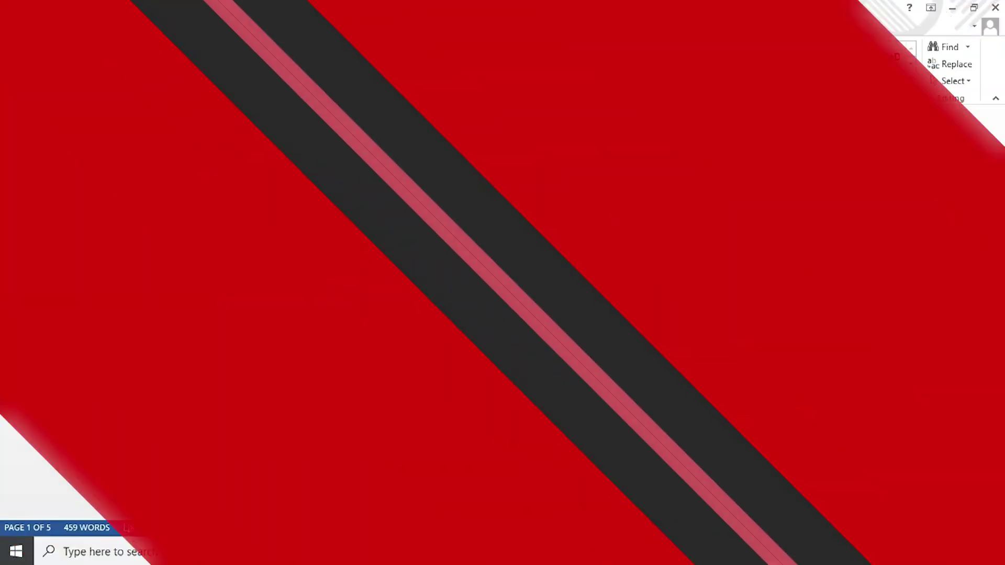
mouse_move(649, 557)
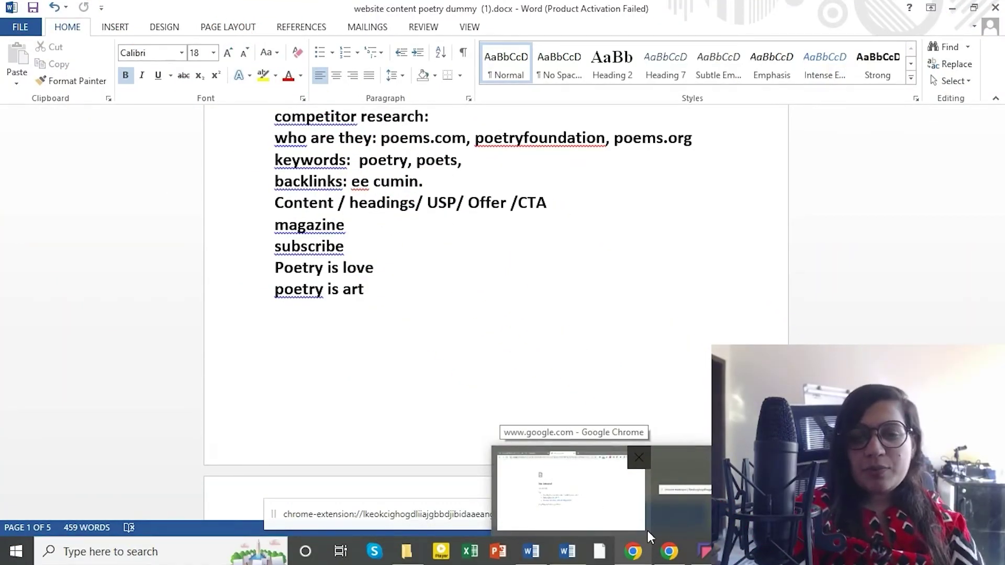
Return to Website content.docx and move to the 'Step 4: Plan How the Content Fits Together' heading
left_click(654, 555)
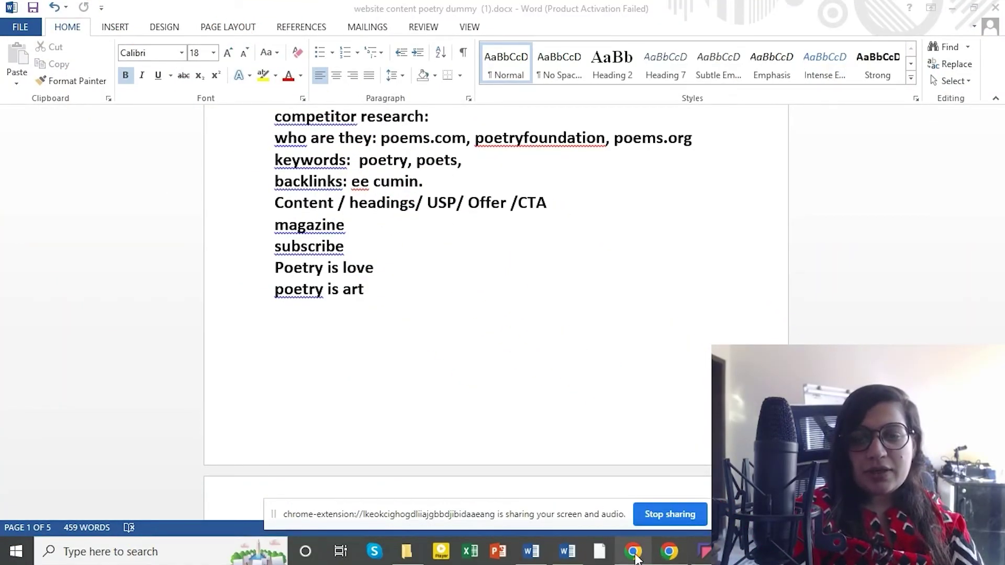
left_click(568, 552)
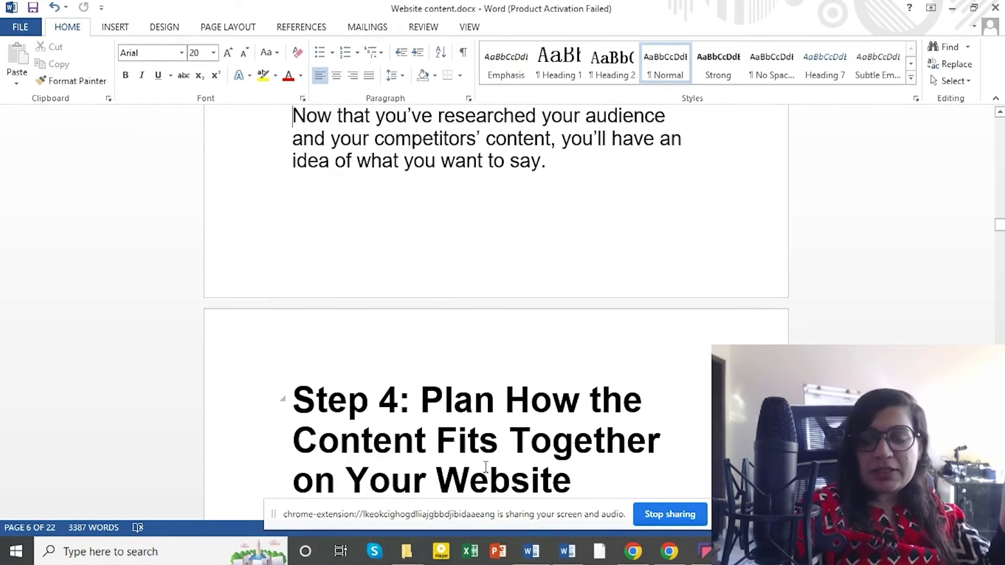
key("Up")
key("Up")
key("Up")
key("Up")
key("Up")
key("Up")
key("Up")
key("Up")
key("Up")
key("Up")
key("Up")
key("Up")
key("Up")
key("Up")
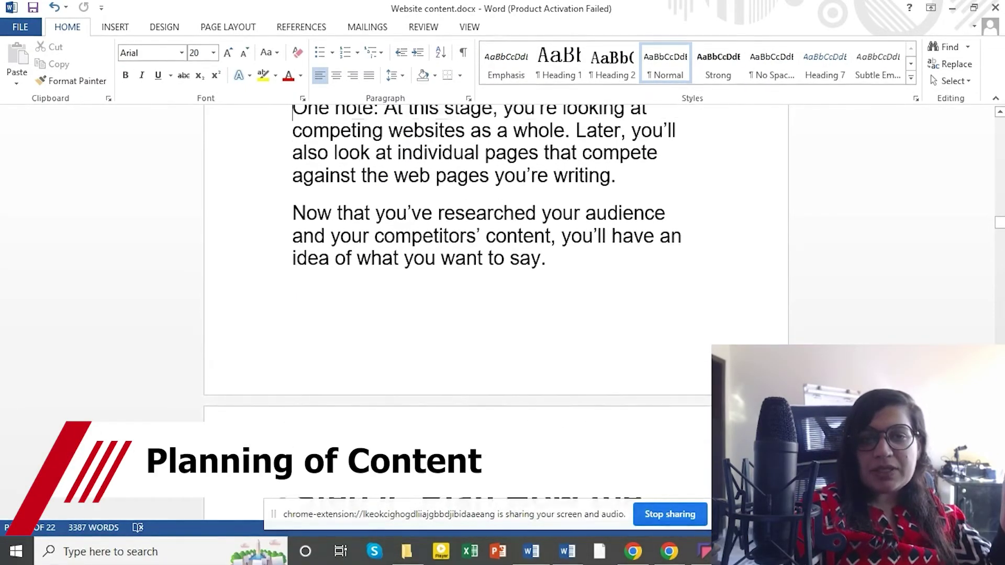
key("Up")
key("Up")
key("Up")
key("Up")
key("Up")
key("Up")
key("Up")
key("Up")
key("Up")
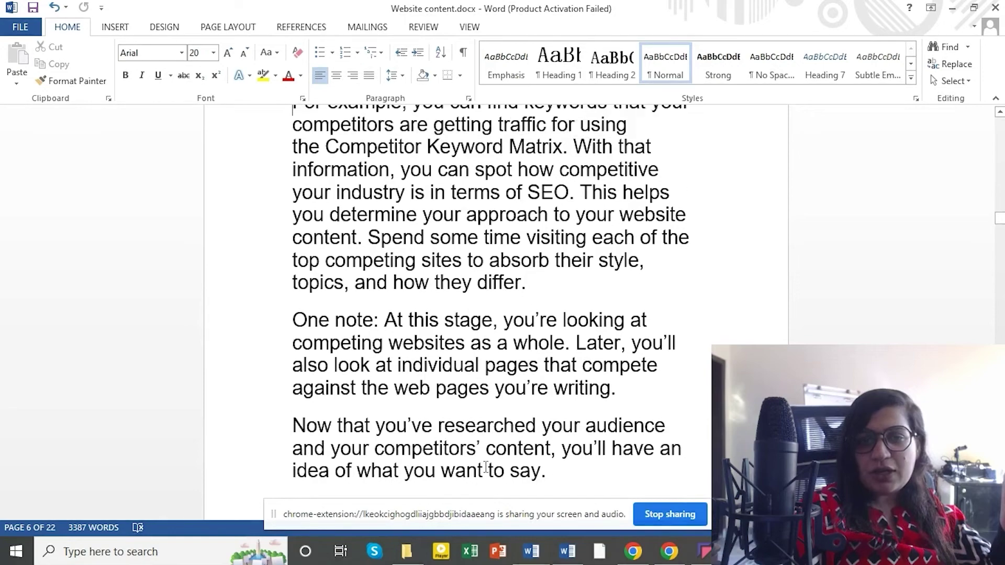
key("Down")
key("Down")
key("Down")
key("Down")
key("Down")
key("Down")
key("Down")
key("Down")
key("Down")
key("Down")
key("Down")
key("Down")
key("Down")
key("Down")
key("Down")
key("Down")
key("Down")
key("Down")
key("Down")
key("Down")
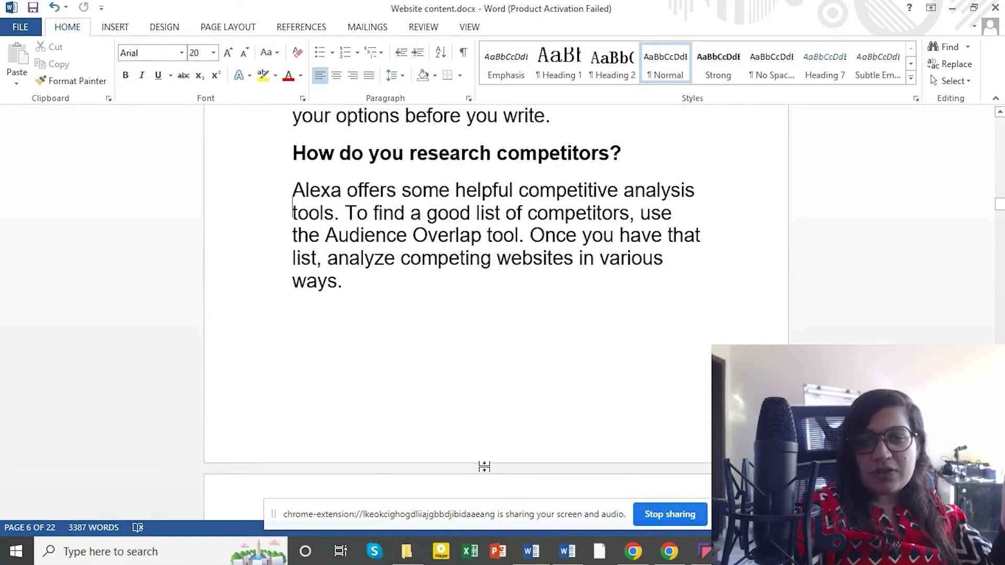
key("Down")
key("Down")
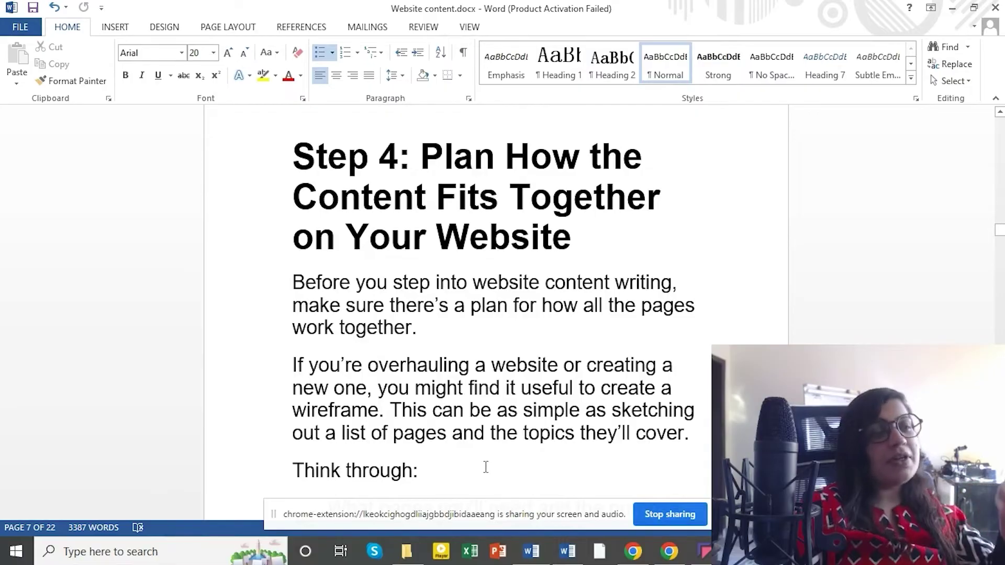
scroll(486, 468, "down", 3)
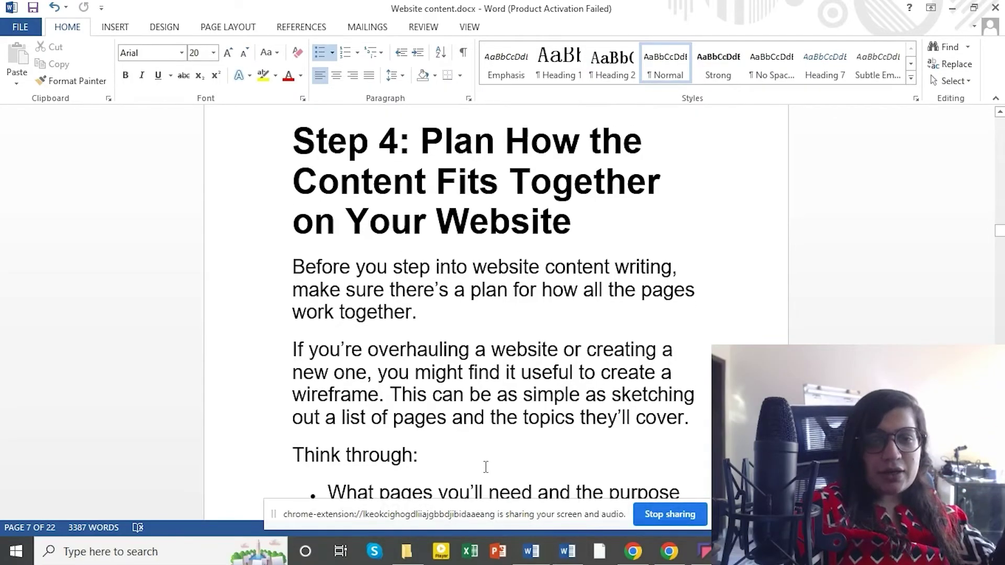
scroll(485, 468, "down", 2)
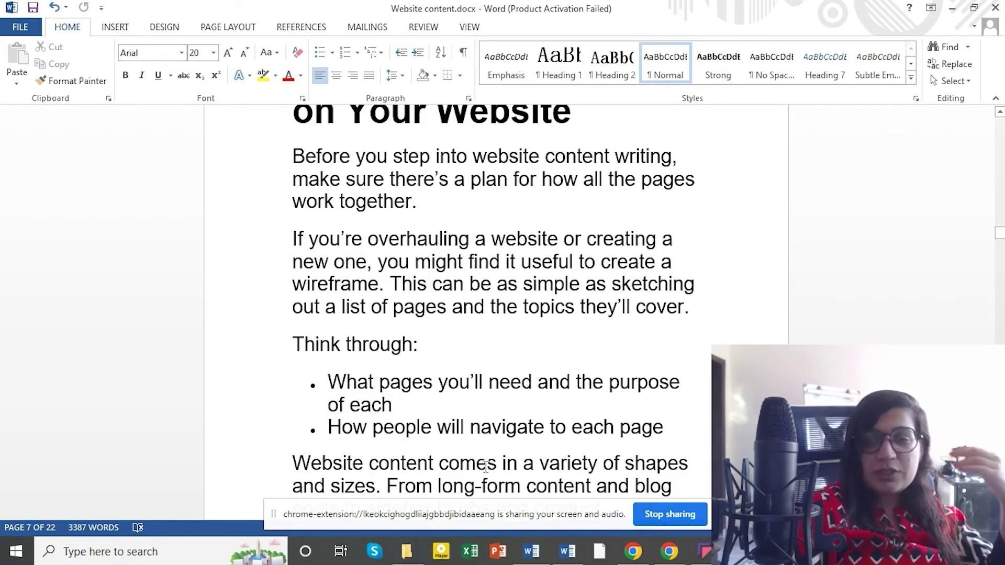
scroll(486, 468, "down", 3)
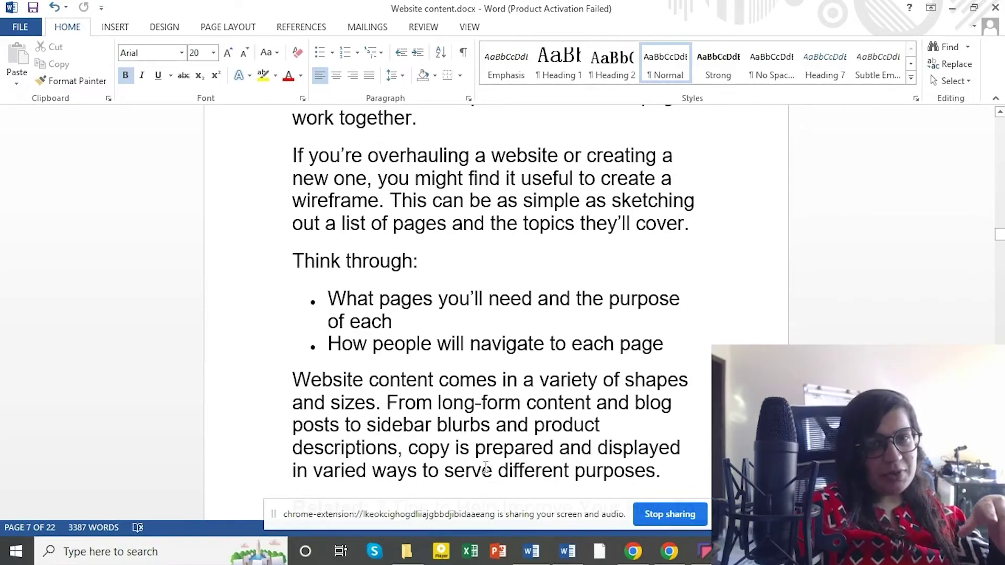
scroll(485, 468, "down", 1)
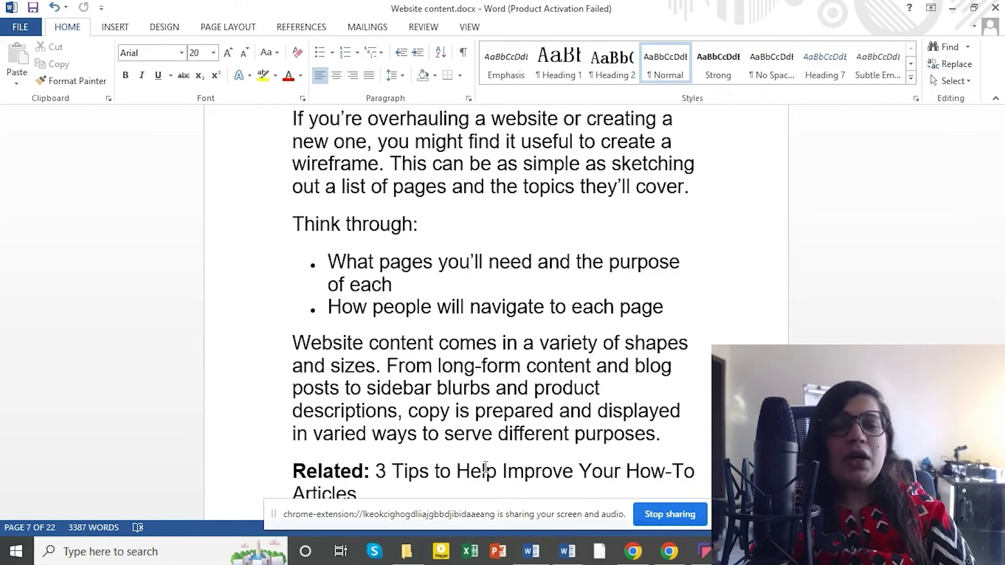
key("Down")
key("Up")
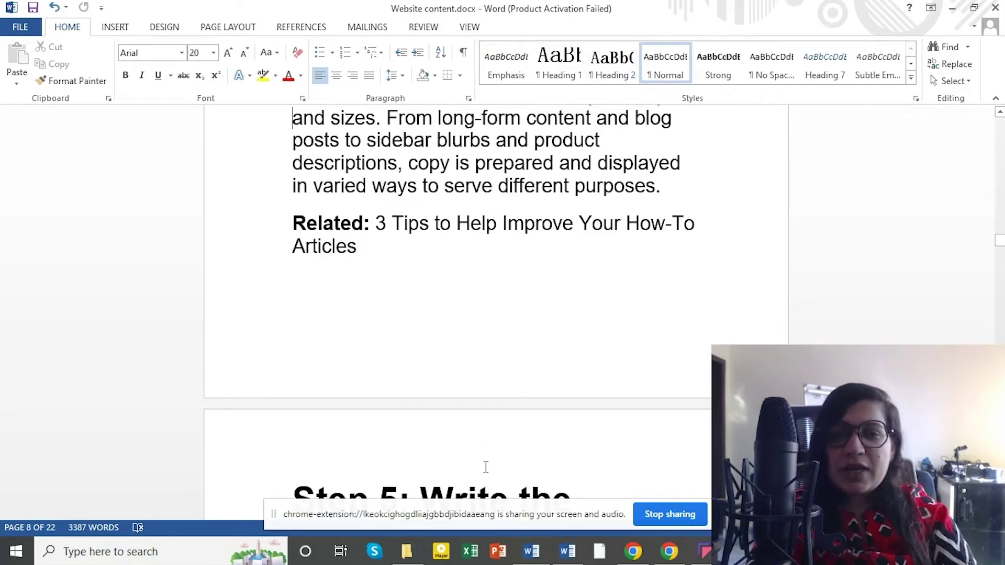
key("Up")
key("Up")
key("Up")
key("Up")
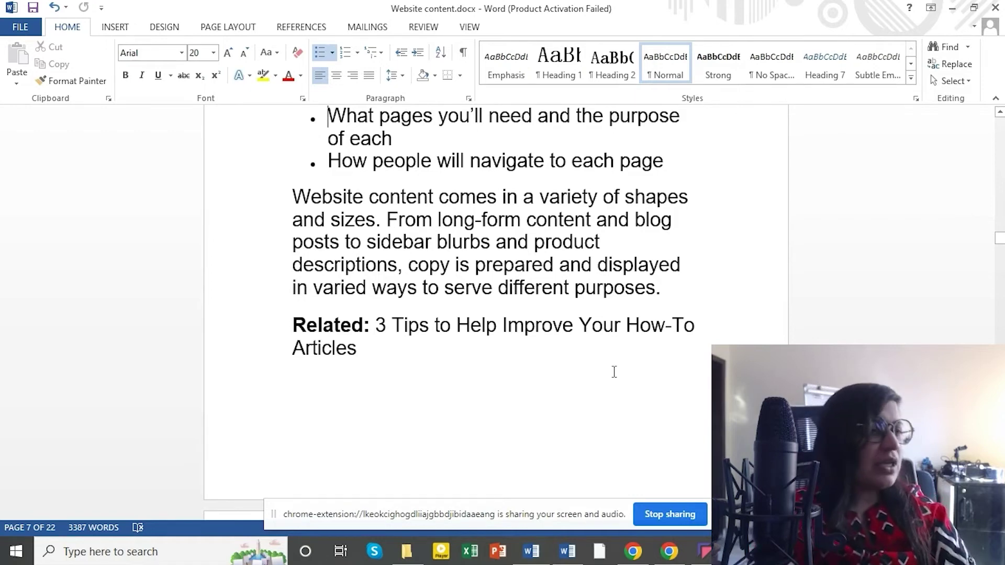
Bring up the poetry dummy notes' competitor list, glancing at Chrome briefly in between
left_click(664, 558)
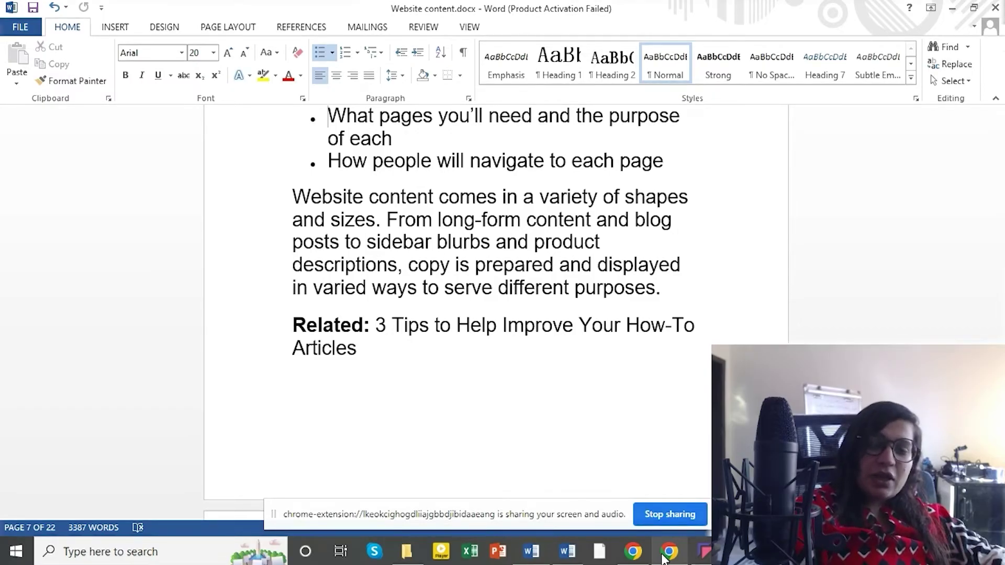
left_click(567, 552)
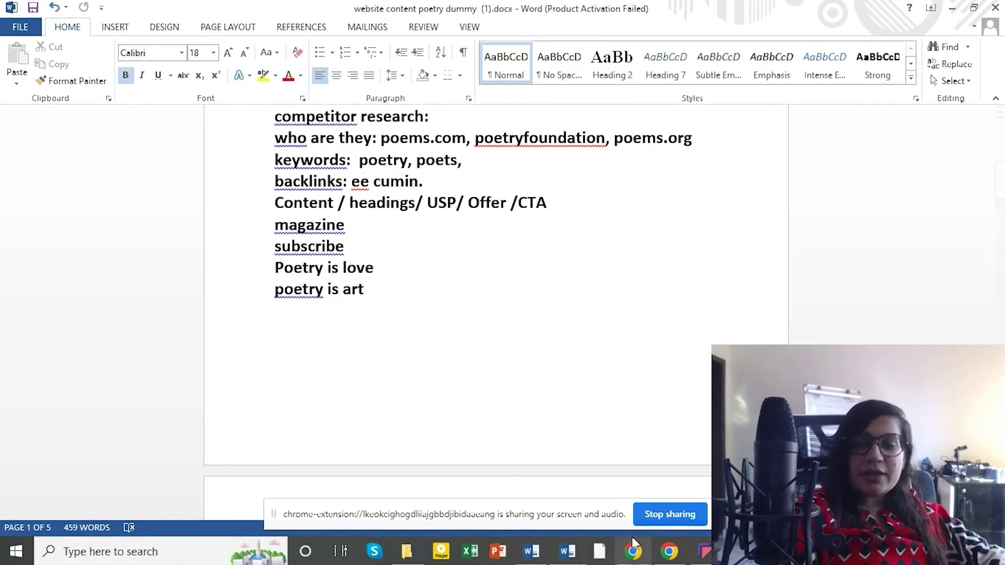
left_click(661, 558)
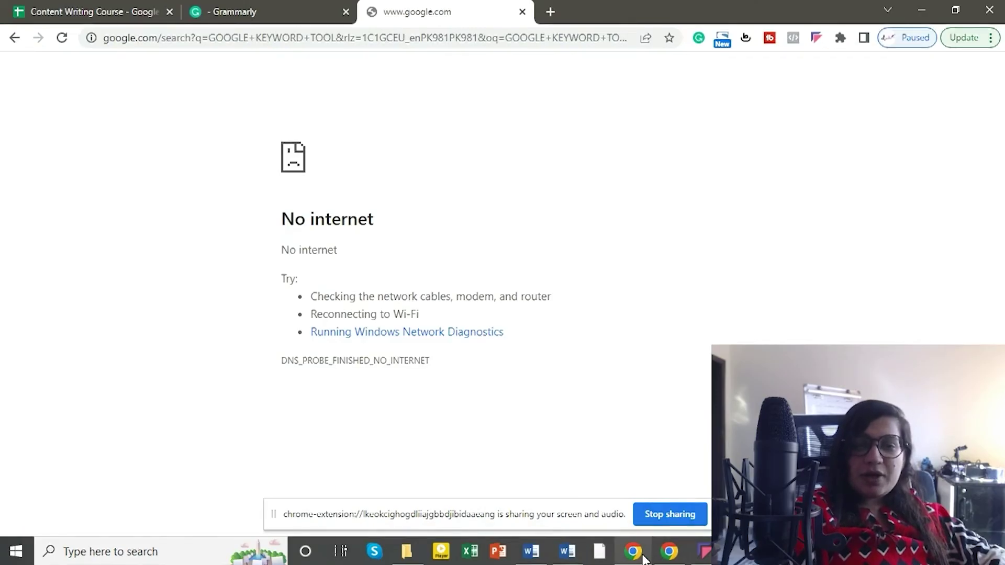
left_click(568, 553)
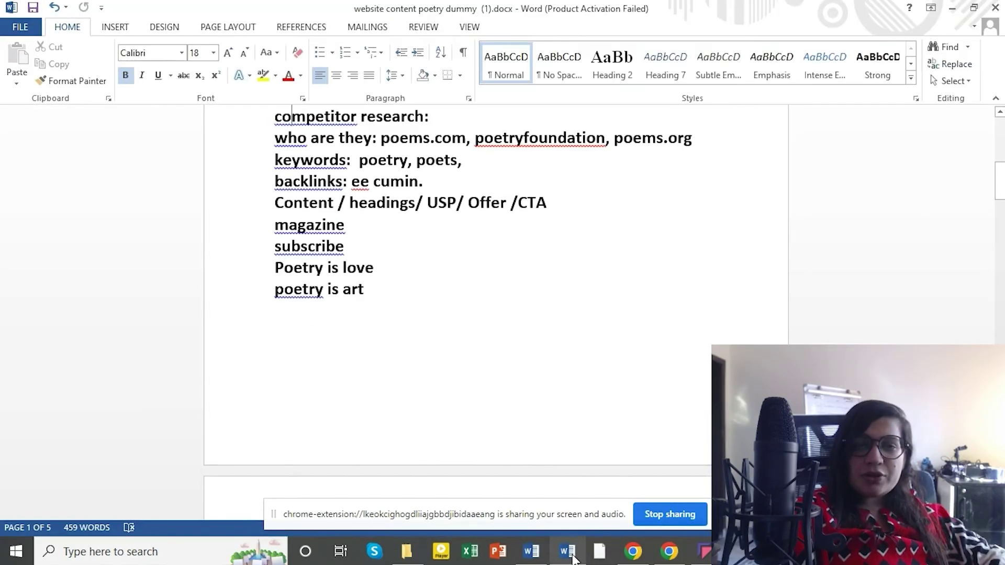
Switch to Website content.docx at its Step 4 page-planning bullets
left_click(539, 540)
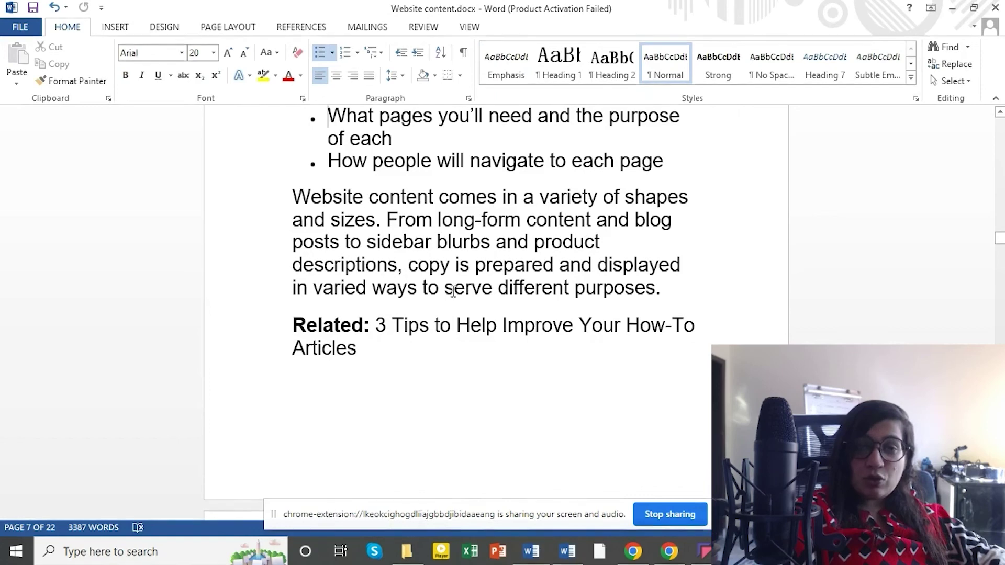